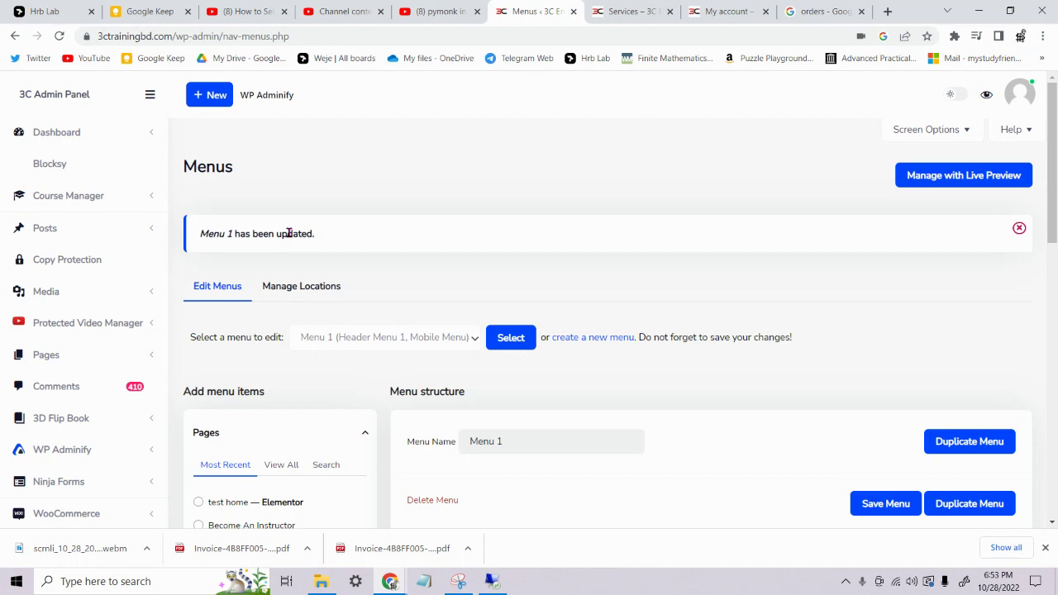
Leave the Menus page and open the admin panel's dashboard
scroll(180, 314, "down", 1)
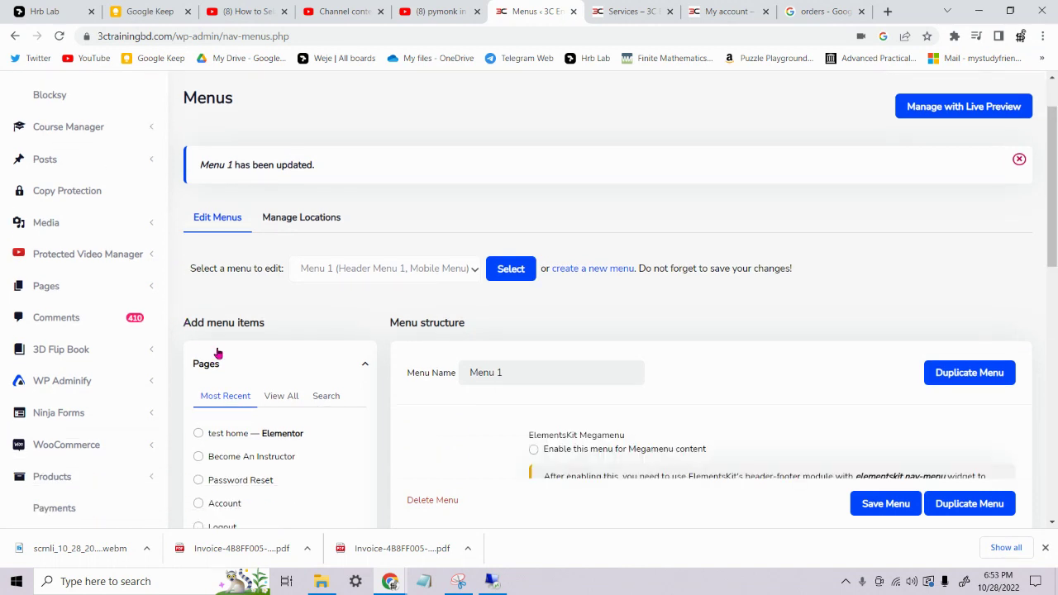
scroll(217, 353, "down", 1)
mouse_move(48, 382)
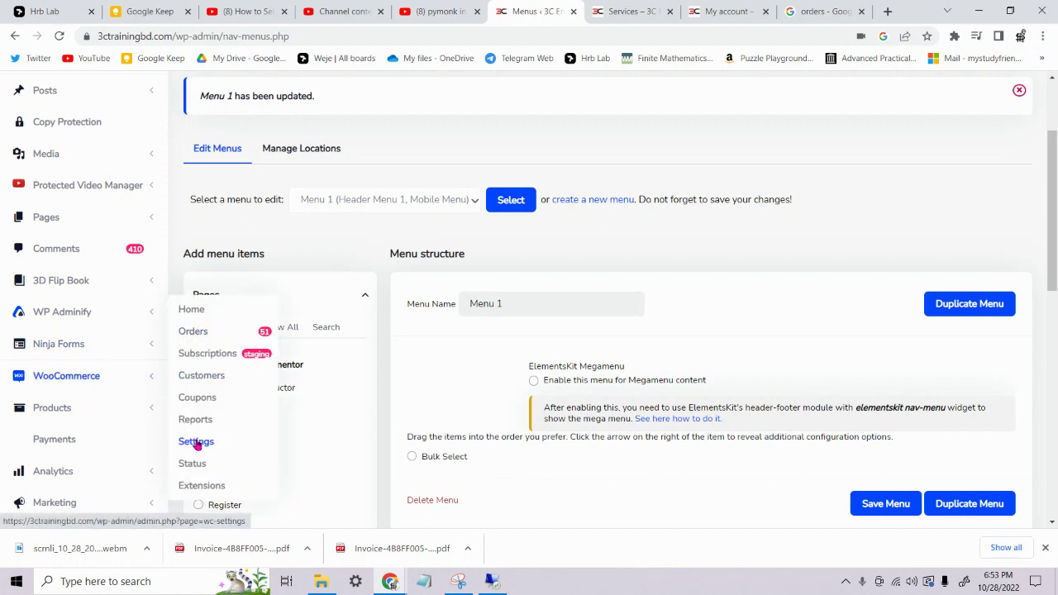
scroll(209, 274, "up", 2)
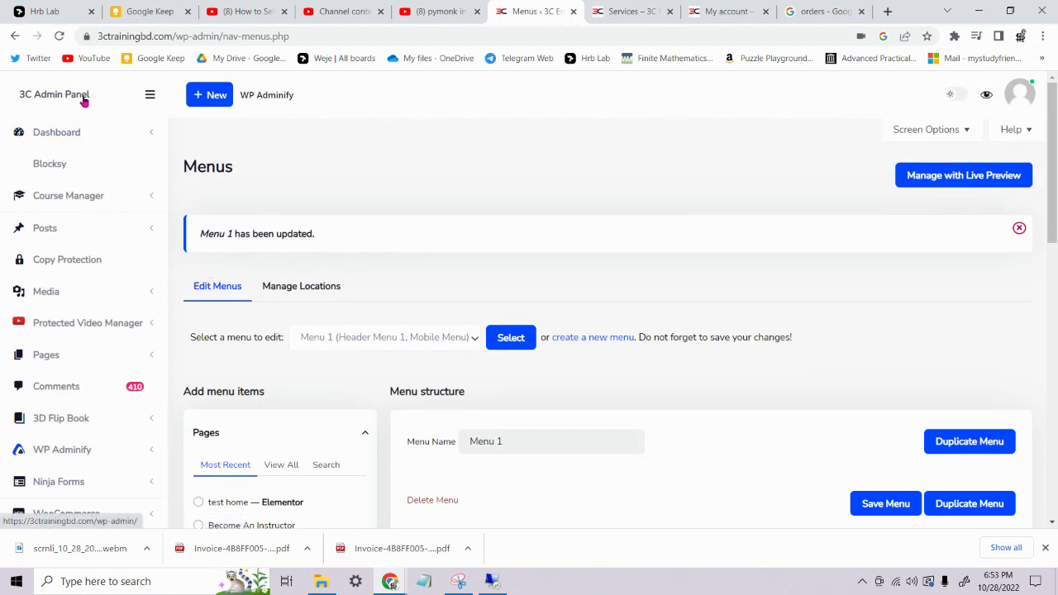
left_click(47, 97)
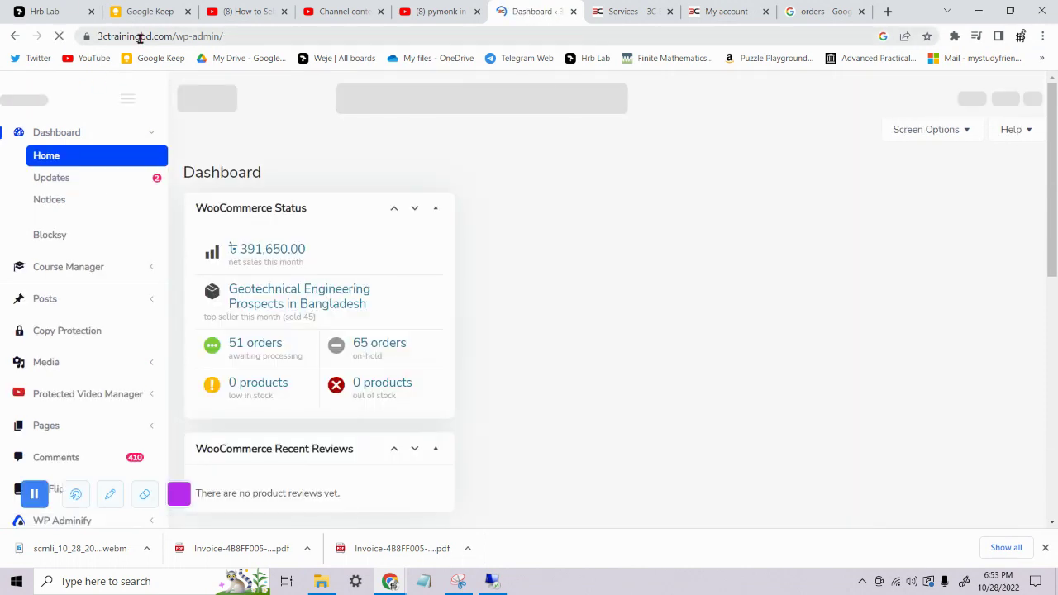
Highlight the domain and wp-admin parts of the site address, and reload the admin dashboard
left_click(175, 36)
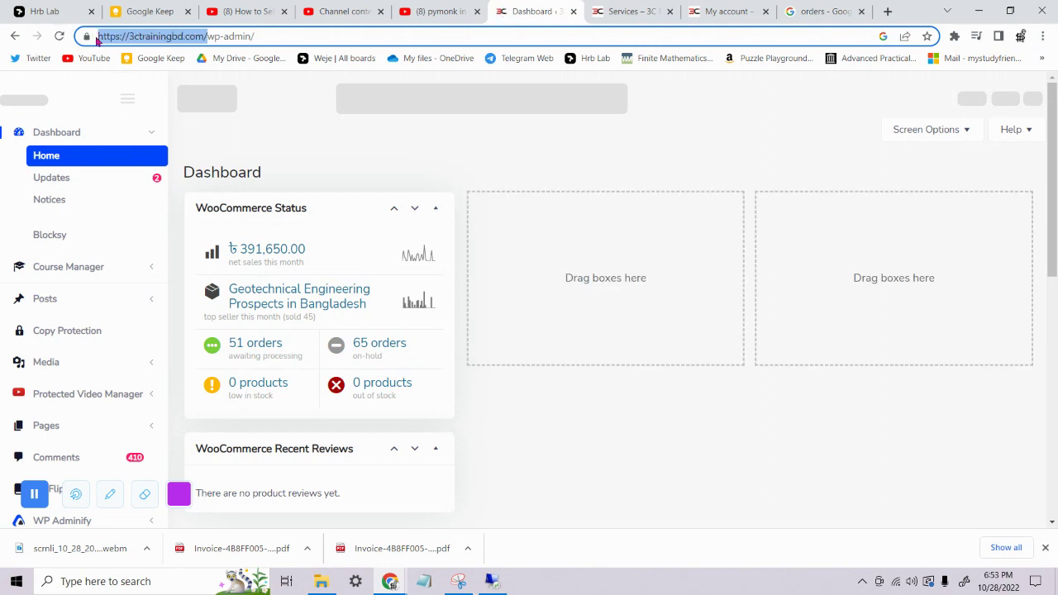
left_click_drag(206, 36, 276, 45)
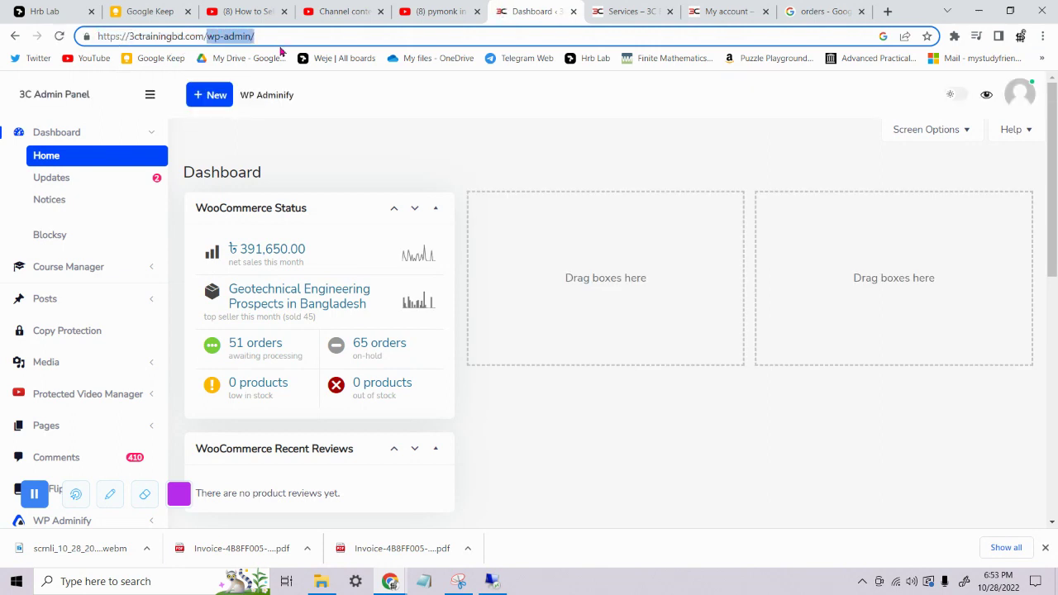
left_click(59, 98)
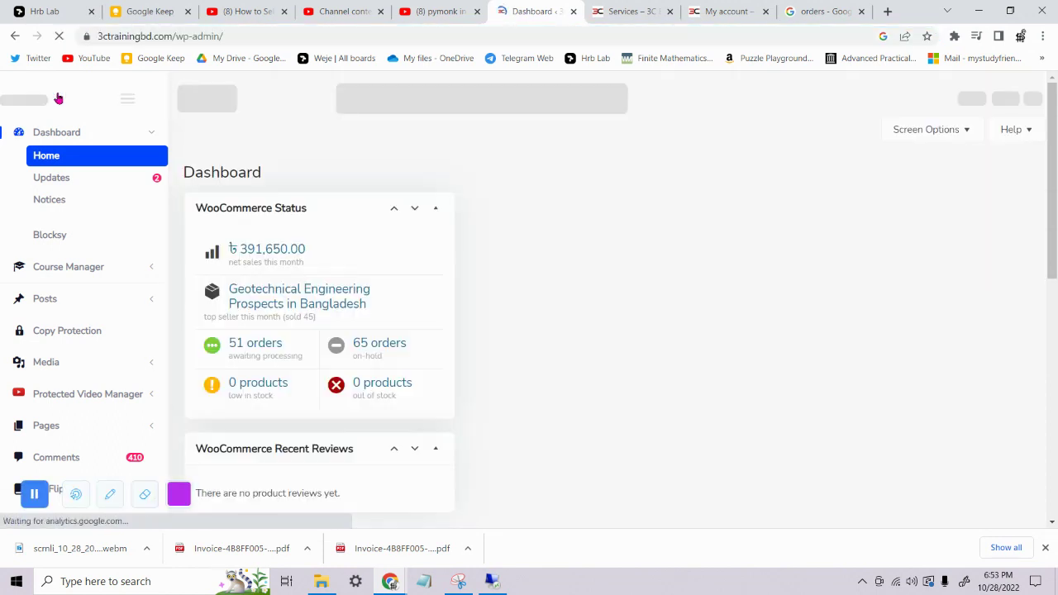
left_click(302, 214)
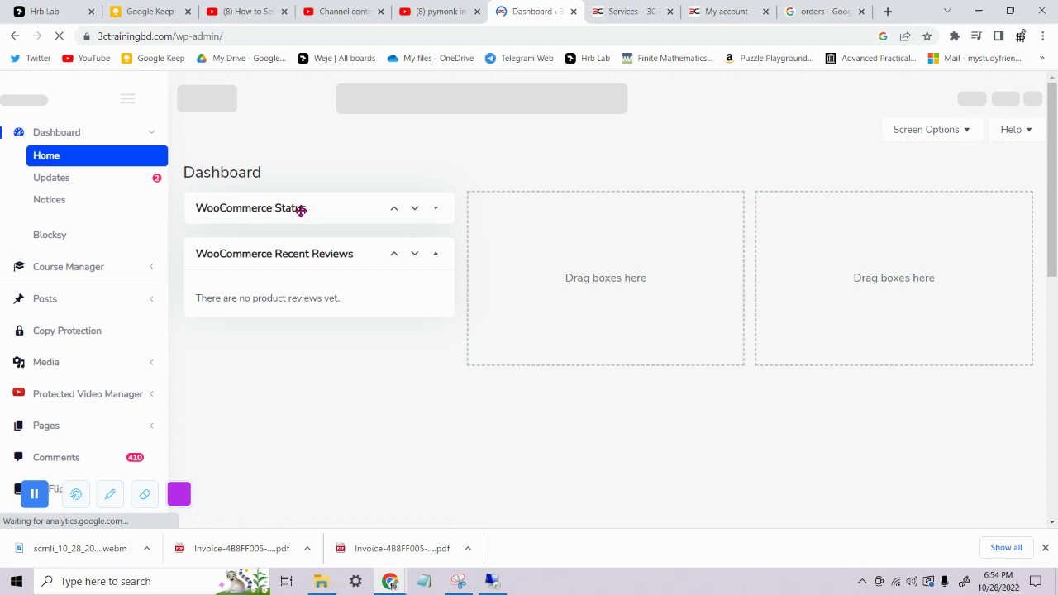
left_click(438, 210)
left_click(438, 210)
left_click(438, 210)
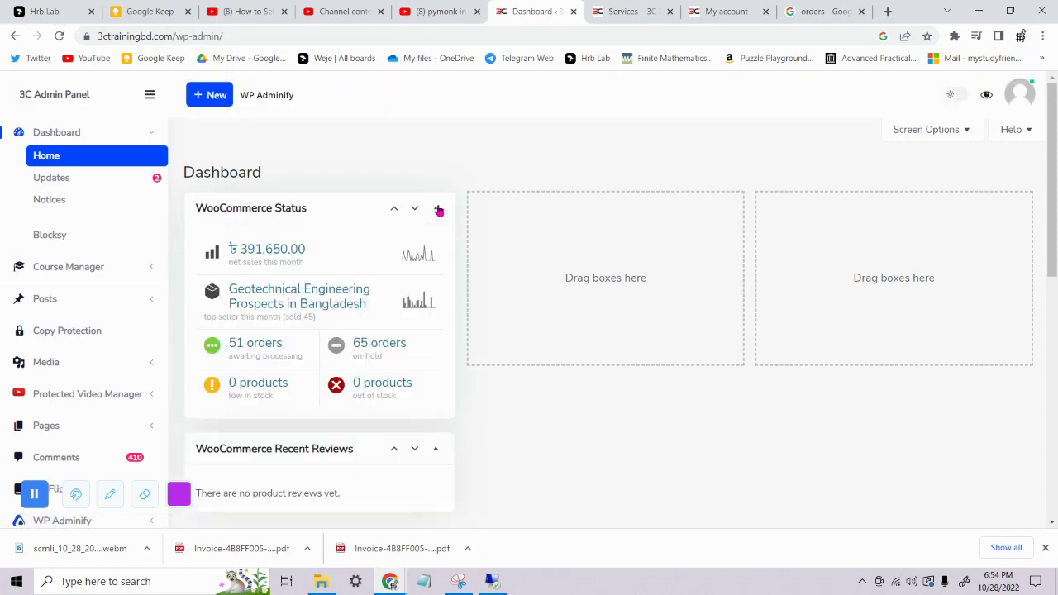
Open the orders awaiting processing from the WooCommerce Status summary and look through the list
left_click(264, 348)
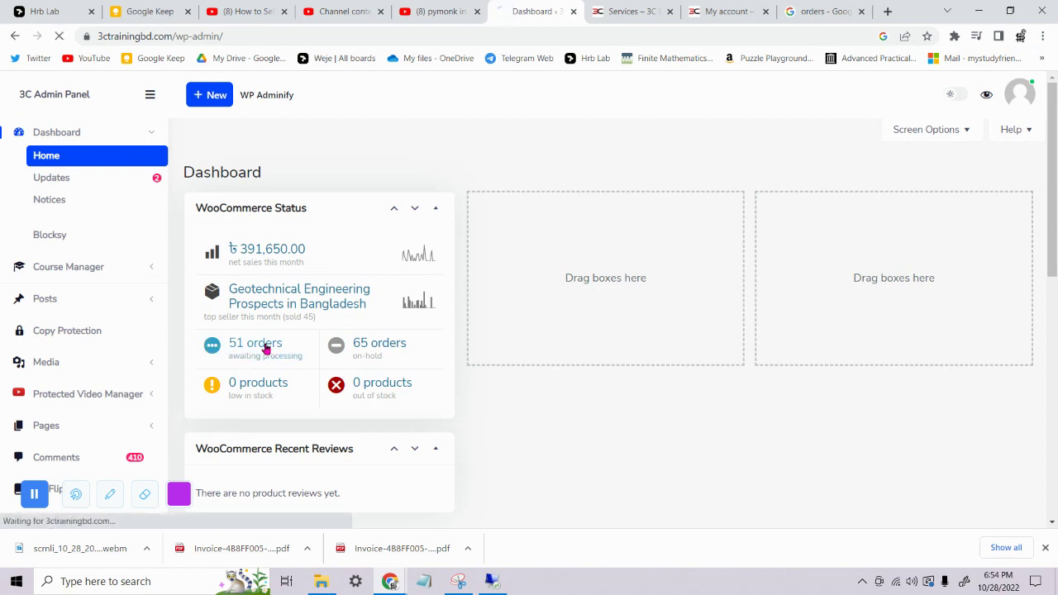
scroll(392, 347, "down", 2)
scroll(618, 426, "down", 2)
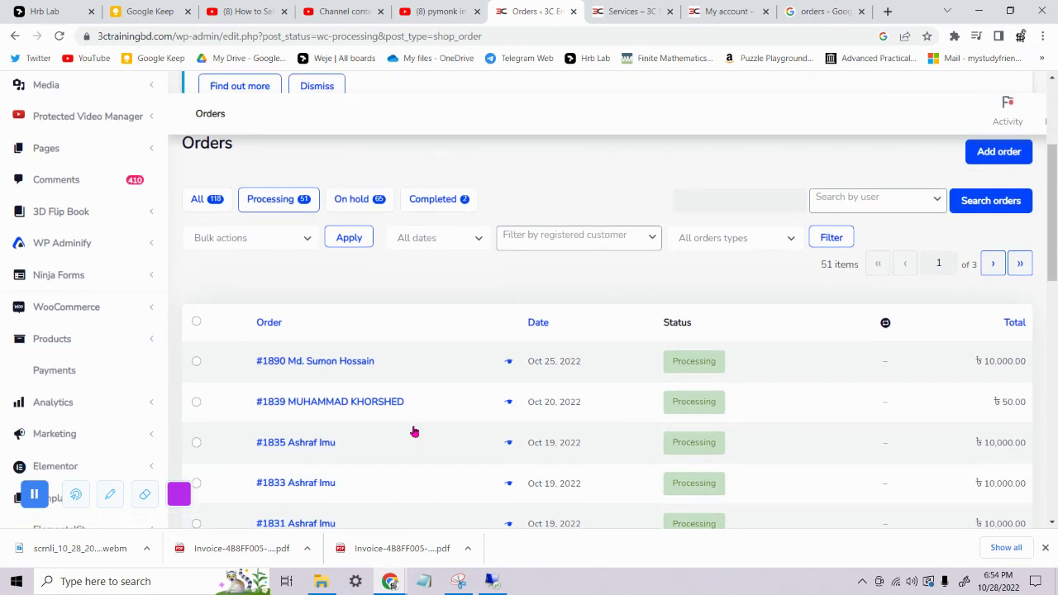
scroll(420, 373, "down", 4)
scroll(425, 360, "up", 2)
scroll(426, 360, "up", 2)
scroll(450, 372, "down", 1)
scroll(451, 378, "up", 2)
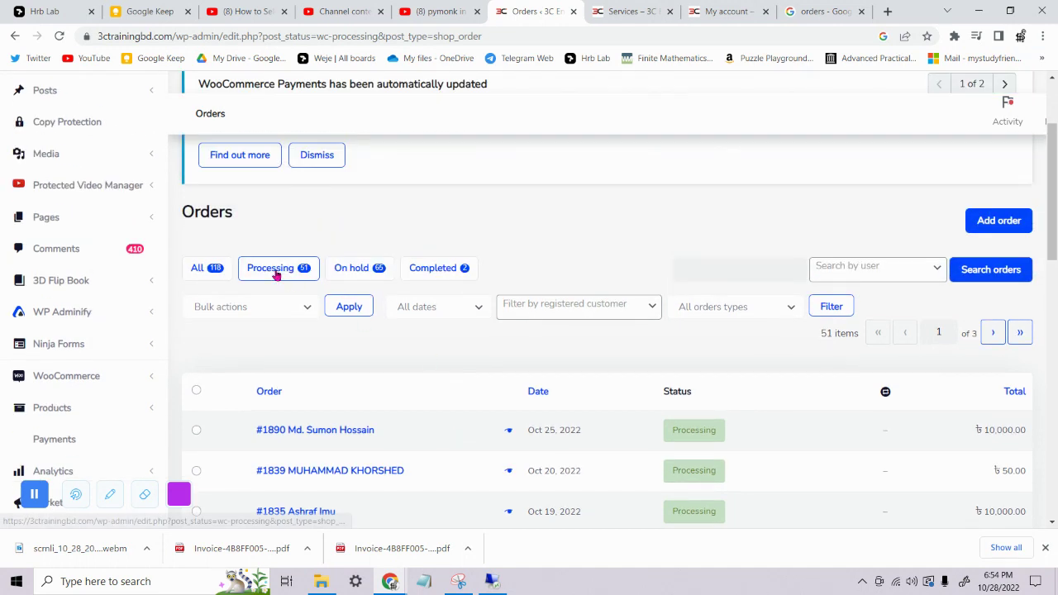
Filter the orders to Completed, look through them, and return to the admin dashboard
left_click(438, 271)
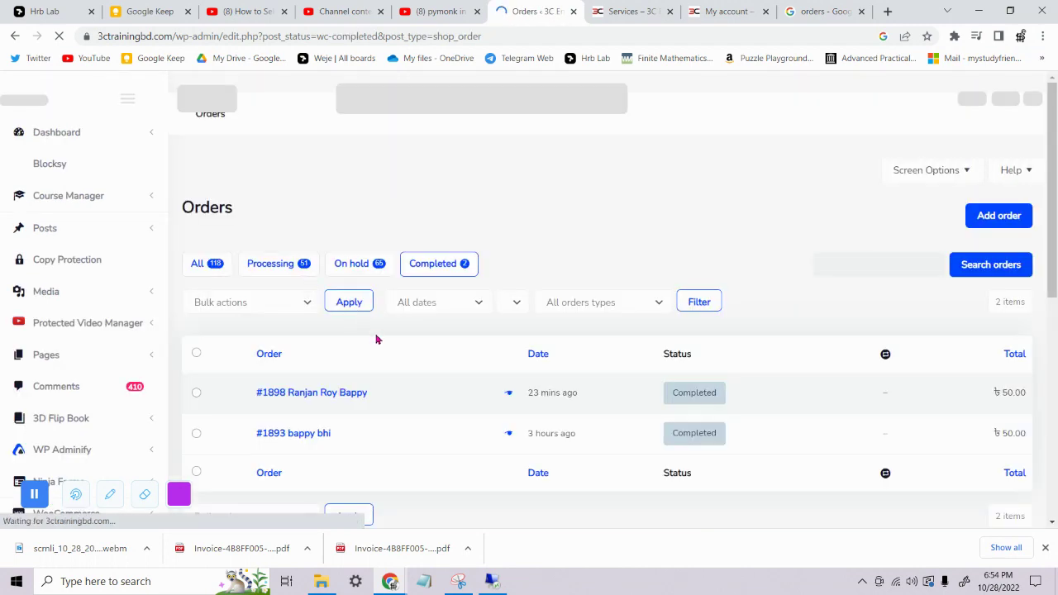
scroll(305, 410, "down", 2)
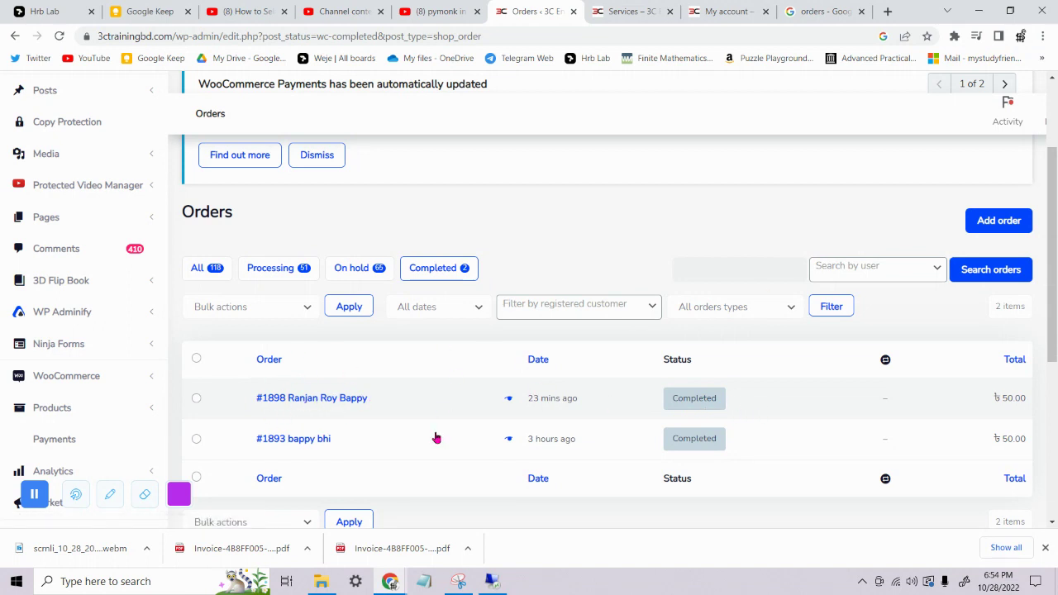
scroll(432, 427, "up", 1)
scroll(92, 317, "down", 1)
scroll(78, 469, "down", 1)
scroll(79, 462, "up", 3)
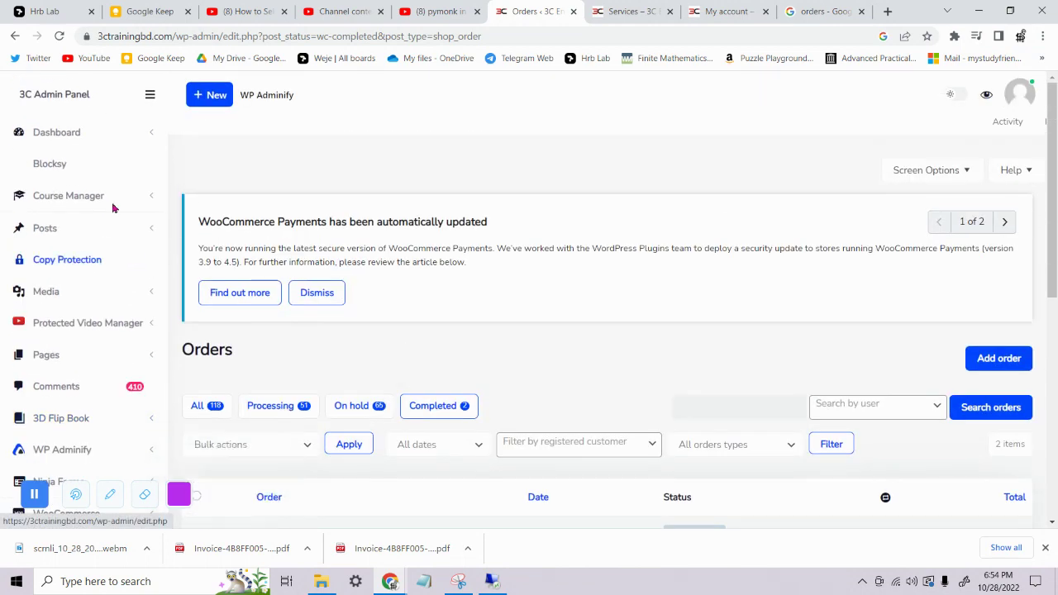
left_click(53, 94)
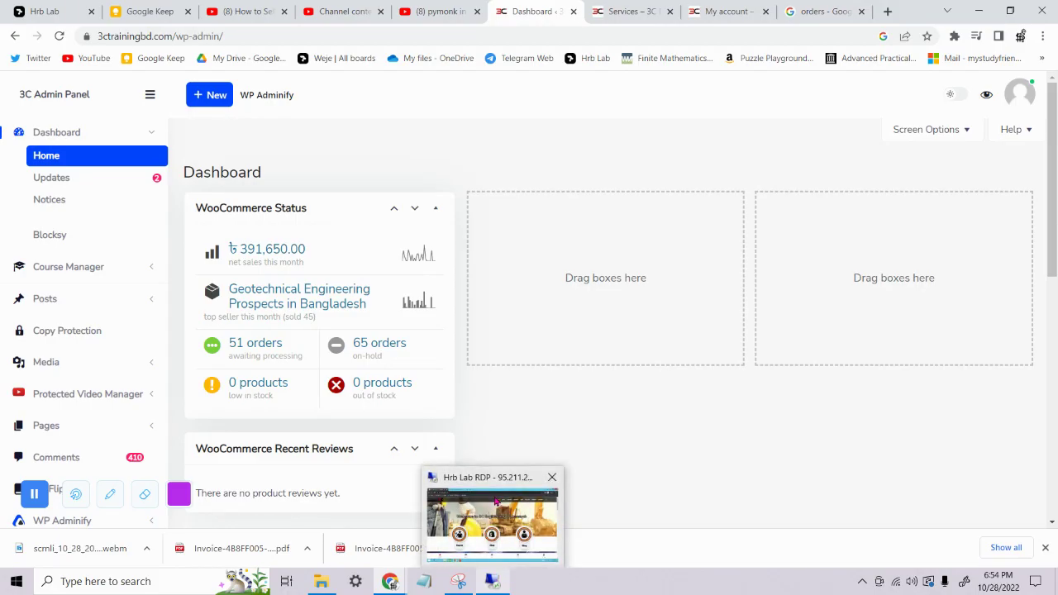
Switch to the Hrb Lab RDP remote desktop session and open the customer's order list in My account
left_click(493, 501)
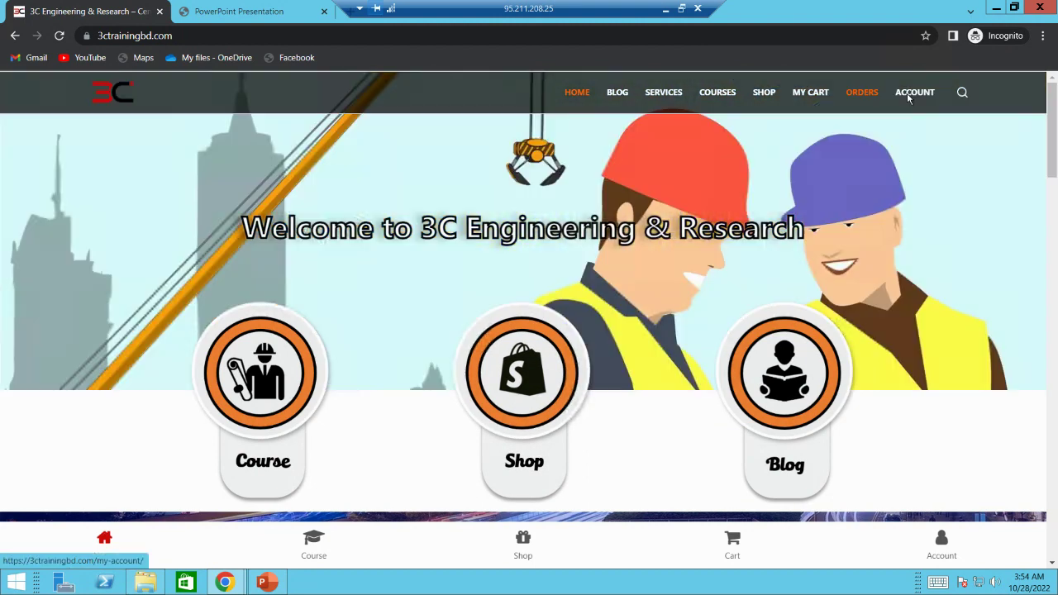
left_click(862, 95)
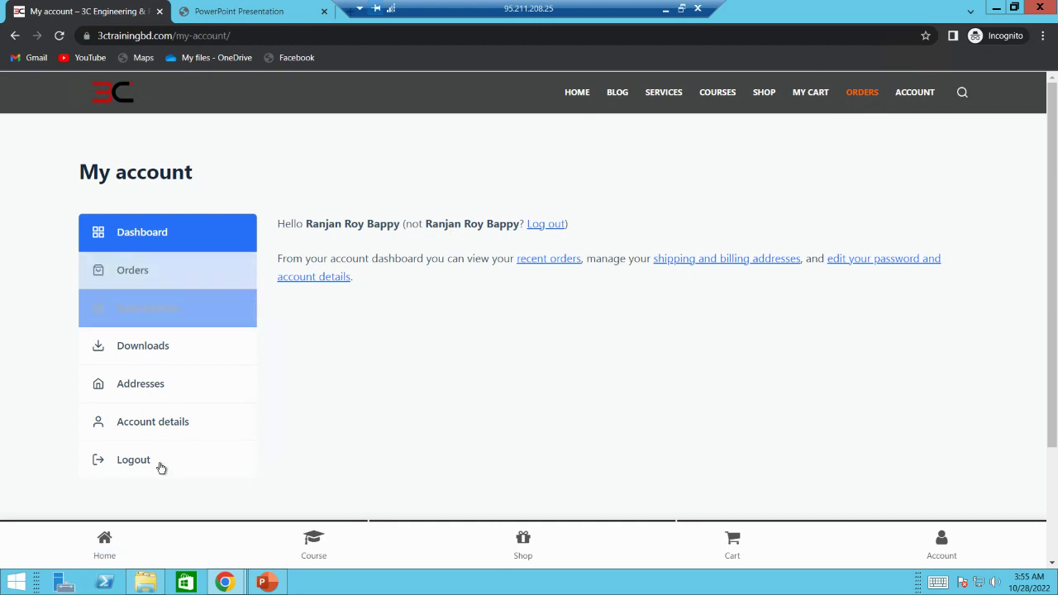
left_click(156, 285)
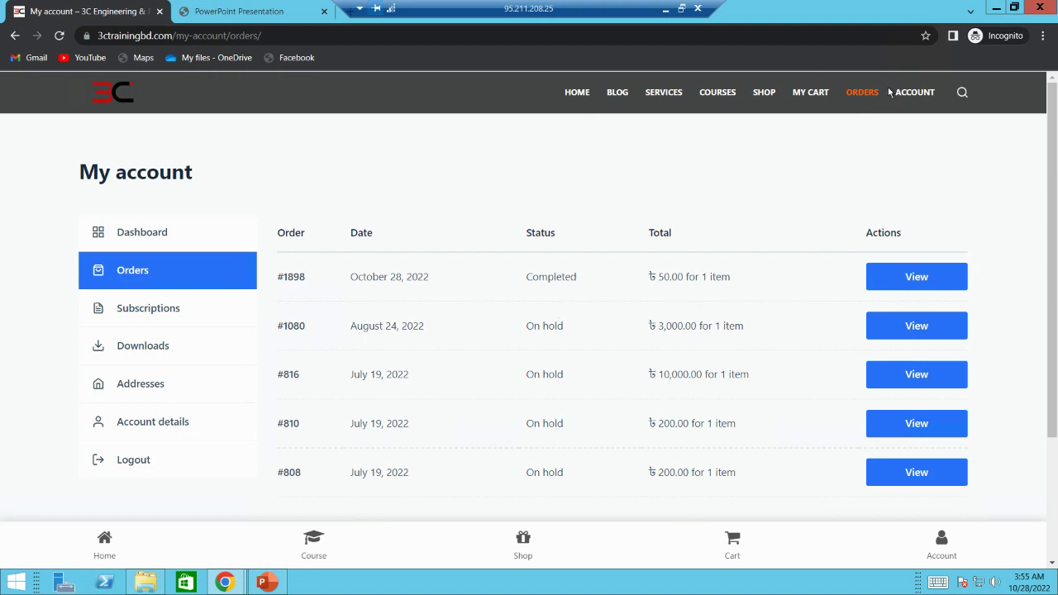
Open the customer's Account profile and examine its course statistics and profile sections
left_click(913, 96)
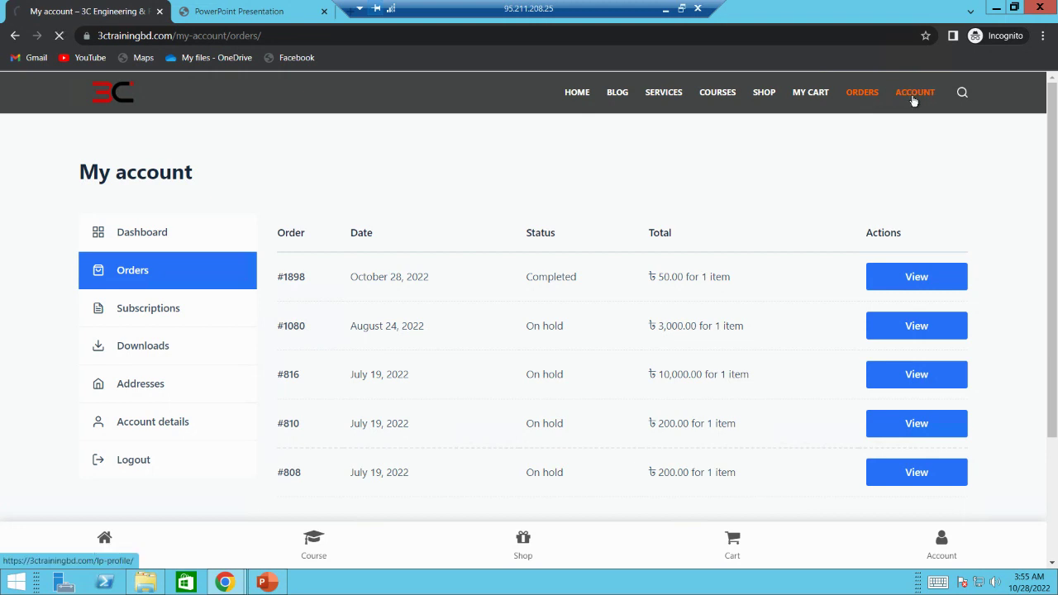
scroll(276, 418, "down", 3)
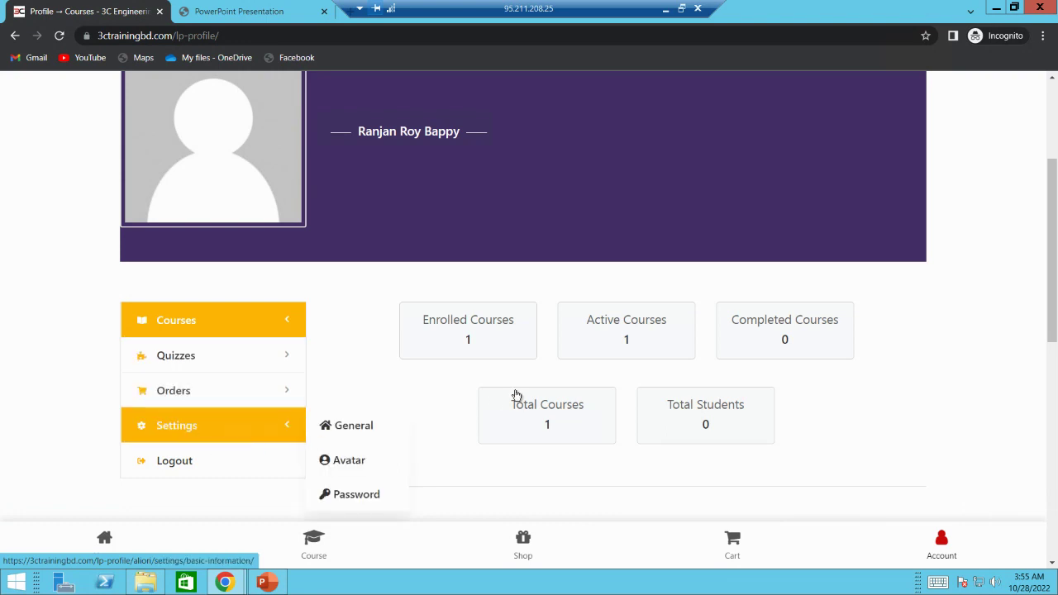
scroll(415, 330, "up", 2)
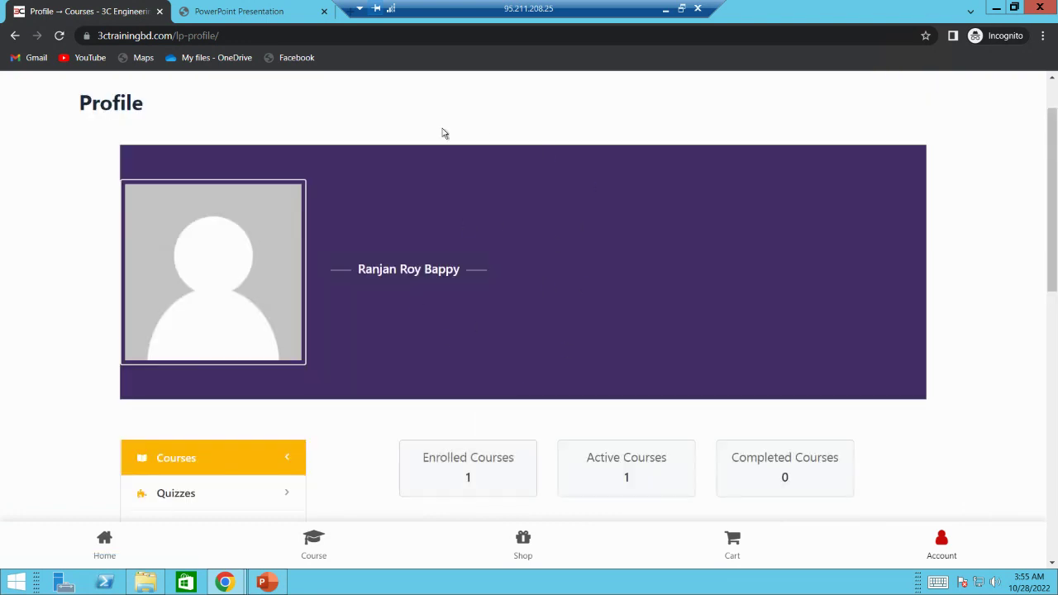
scroll(441, 134, "down", 1)
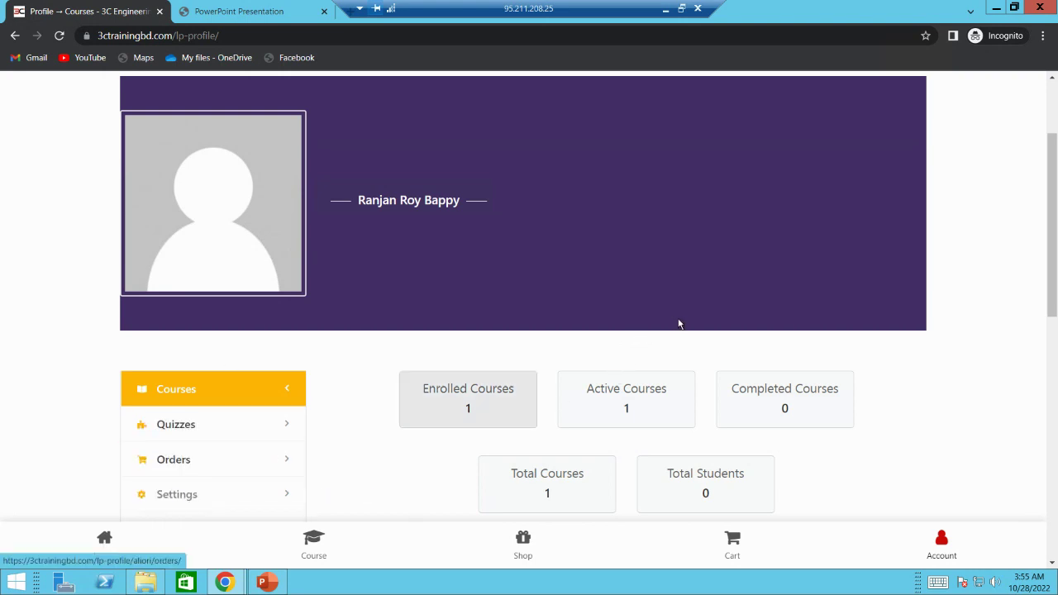
Go back to the customer's My account page and open the Downloads section
scroll(826, 182, "up", 2)
left_click(858, 99)
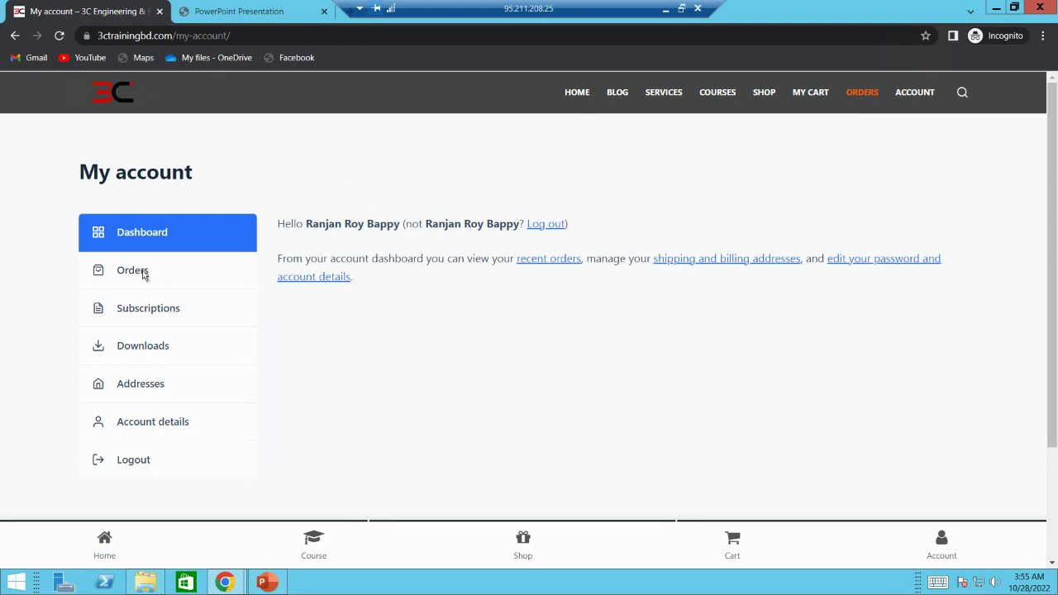
left_click(173, 349)
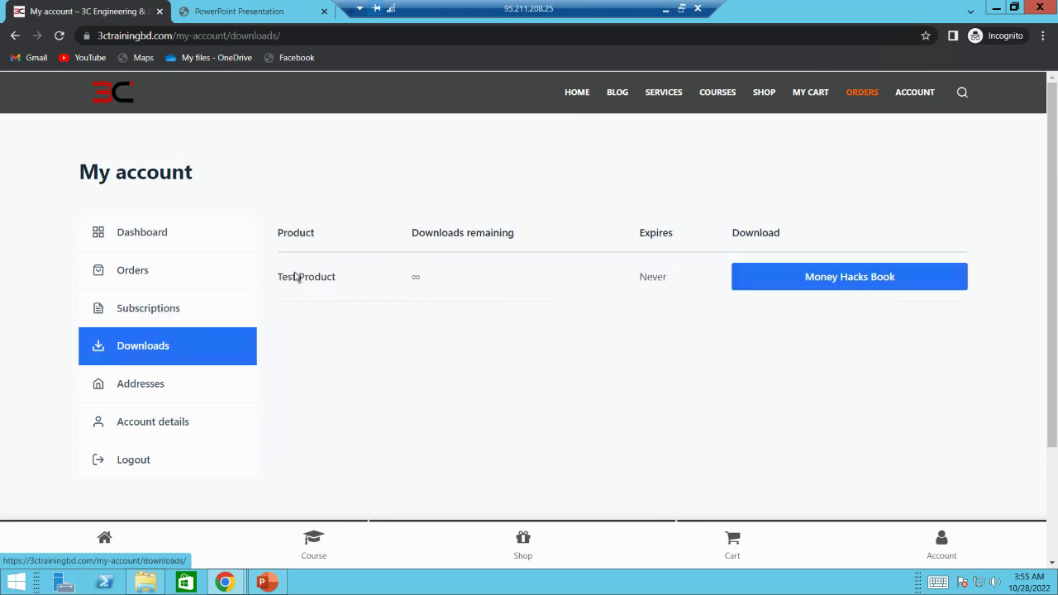
Switch back to the local browser's admin dashboard and list the completed WooCommerce orders
left_click(665, 8)
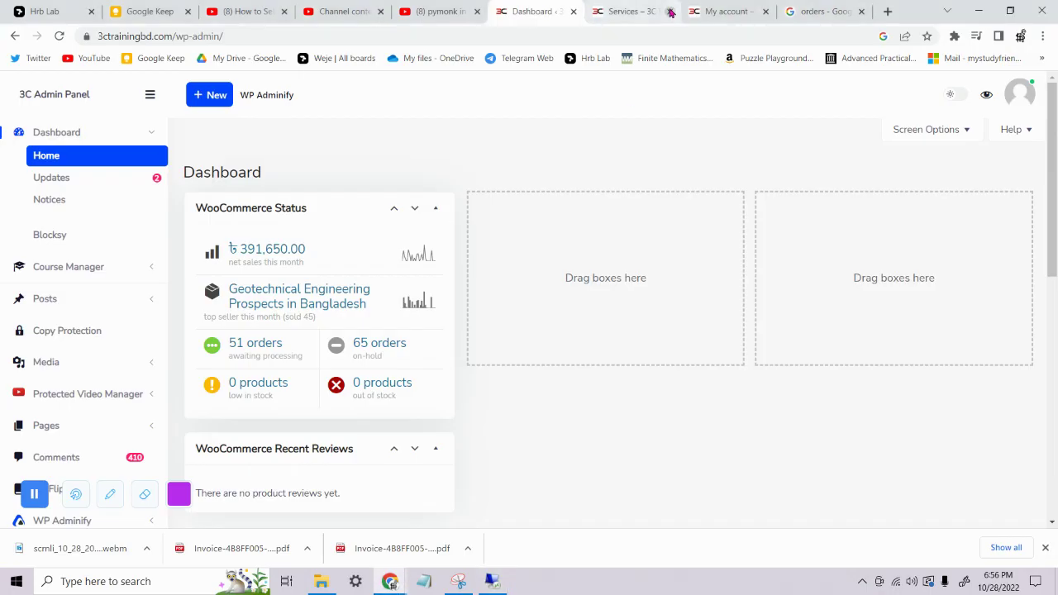
left_click(252, 346)
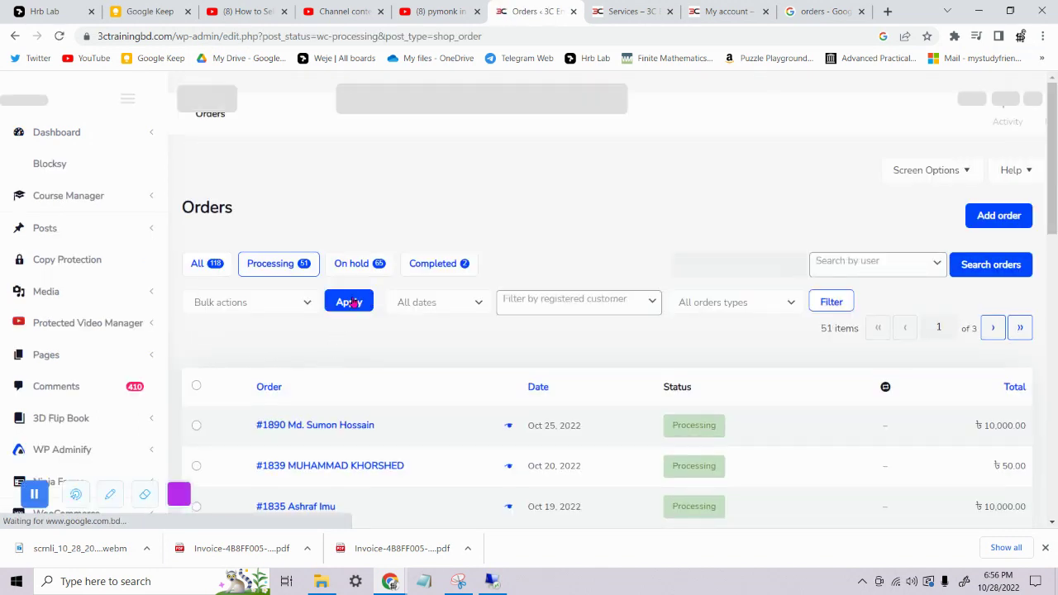
left_click(431, 403)
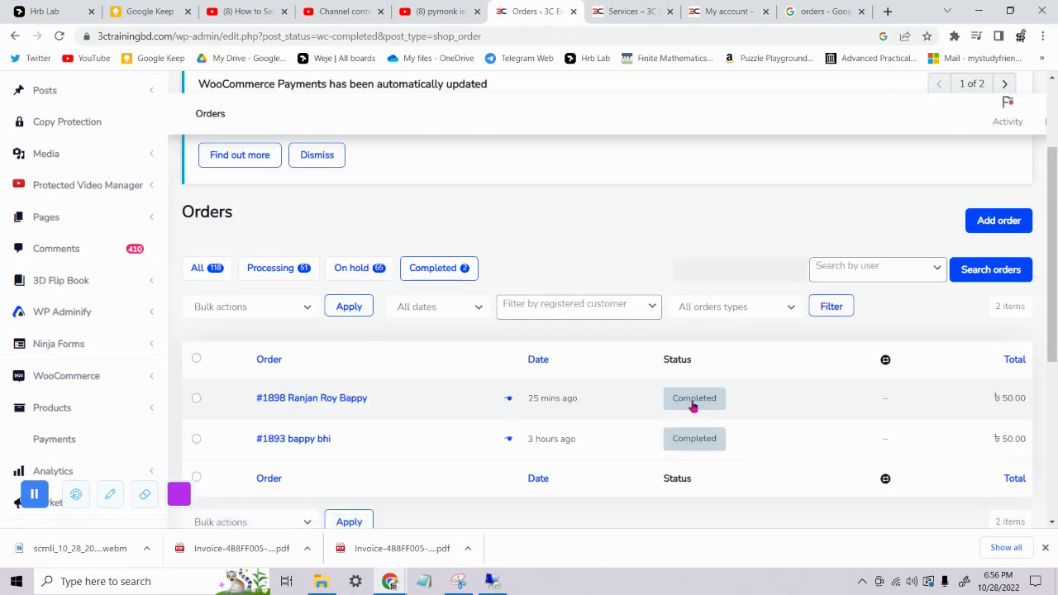
Switch to the remote desktop session and examine the Test Product download's expiry and remaining downloads
left_click(493, 579)
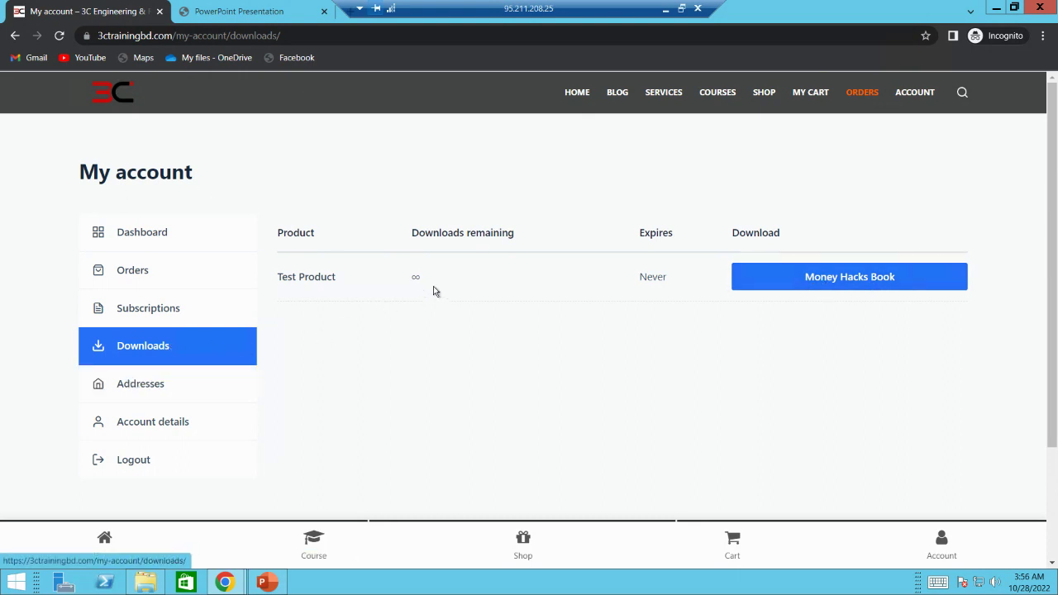
left_click_drag(639, 277, 693, 233)
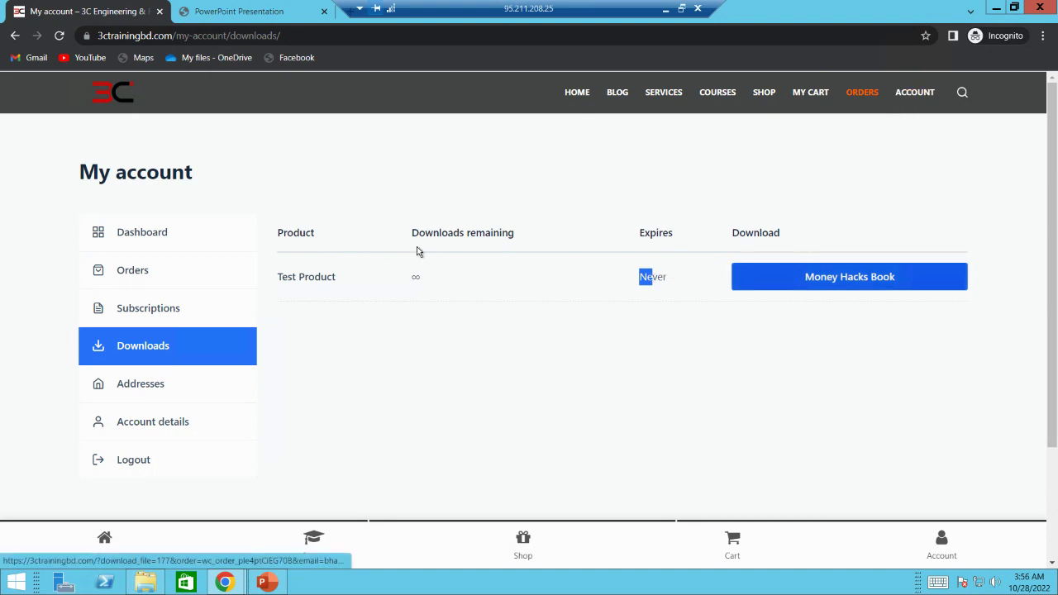
left_click_drag(434, 280, 404, 276)
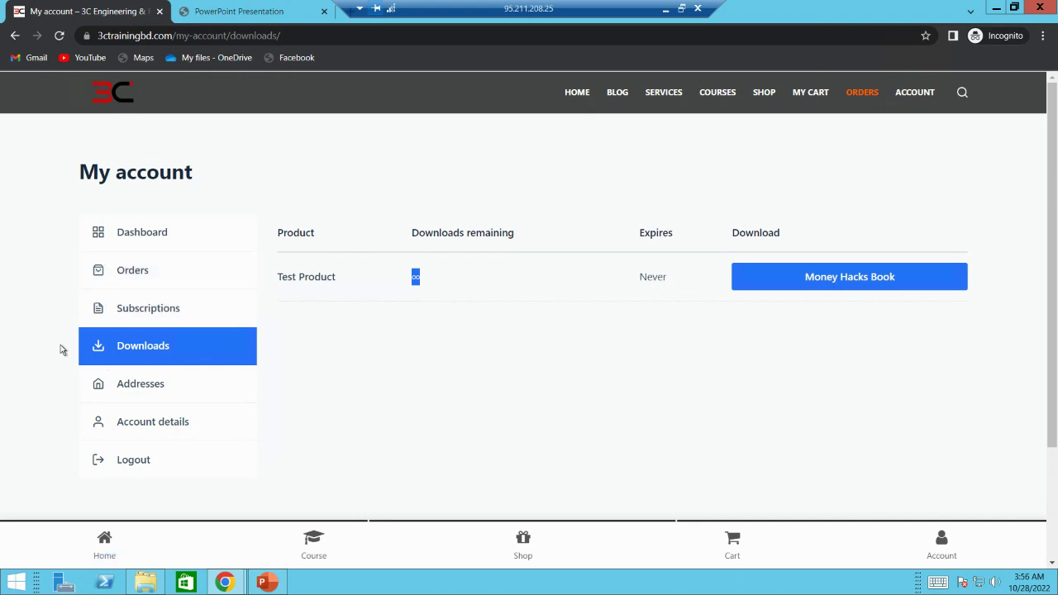
Open the customer's order list and examine the status of each order, including the October 28, 2022 one
left_click(148, 281)
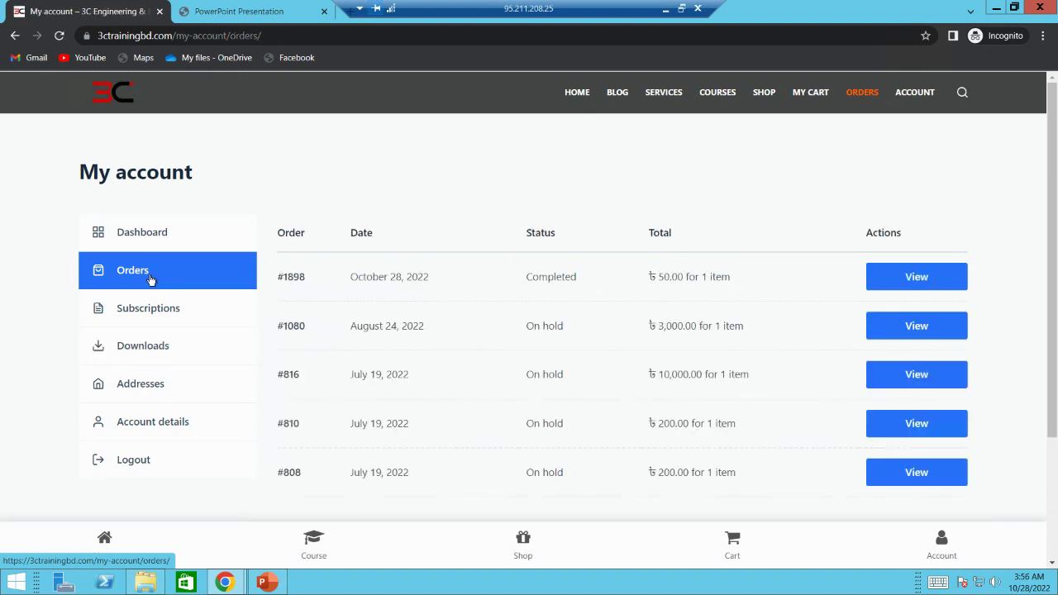
double_click(530, 278)
double_click(523, 328)
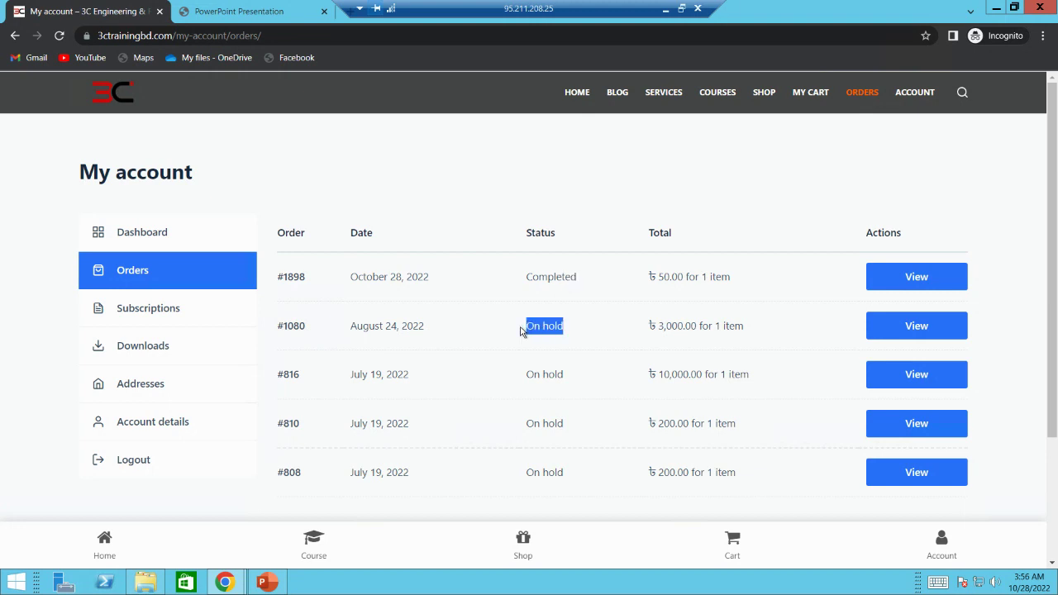
double_click(505, 397)
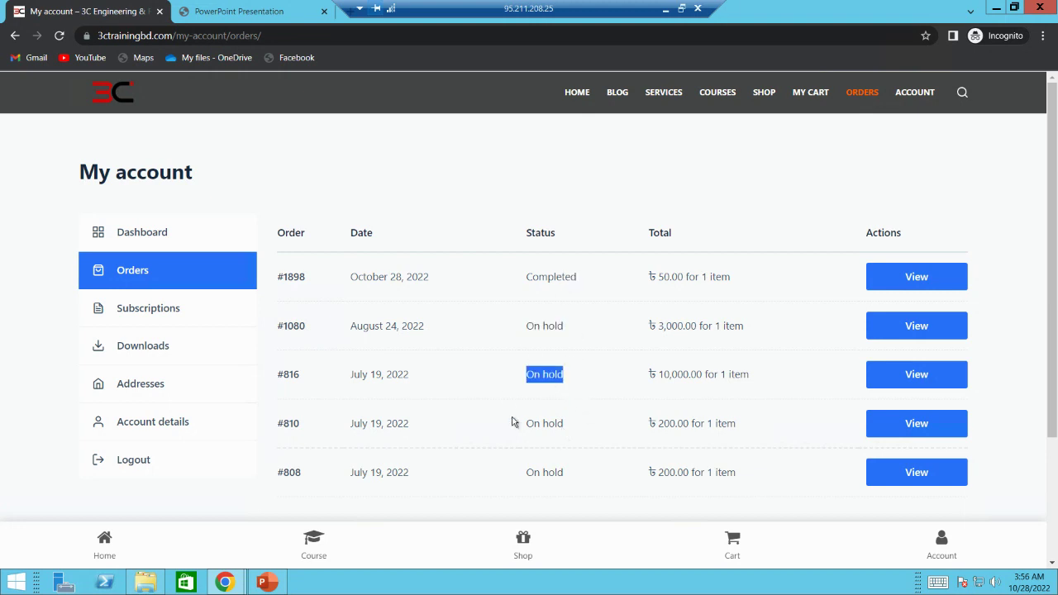
double_click(513, 420)
double_click(601, 284)
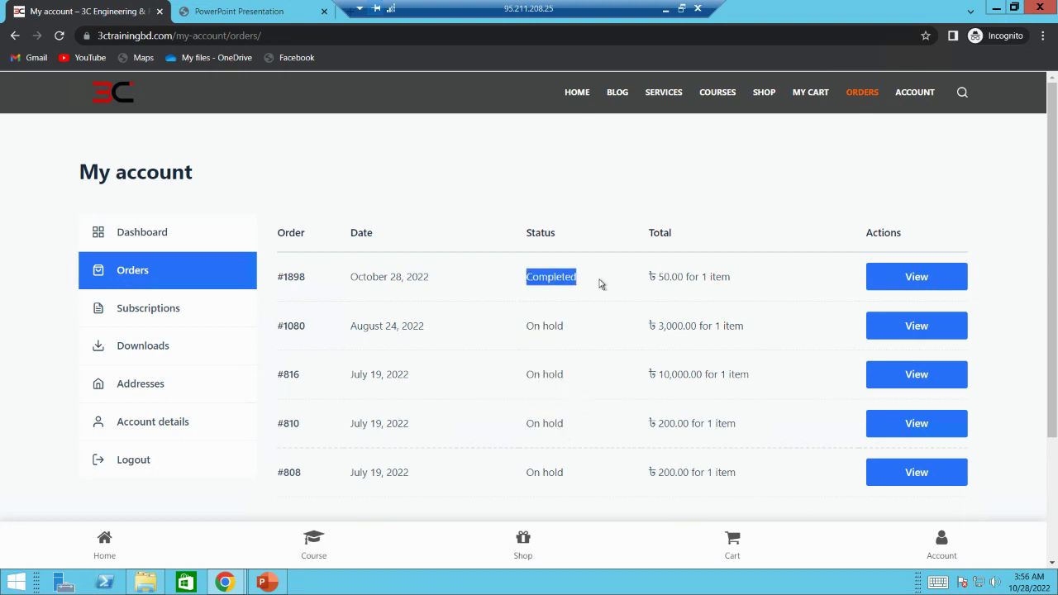
Open the customer's October 28, 2022 order and review its product, total and payment details
left_click(885, 283)
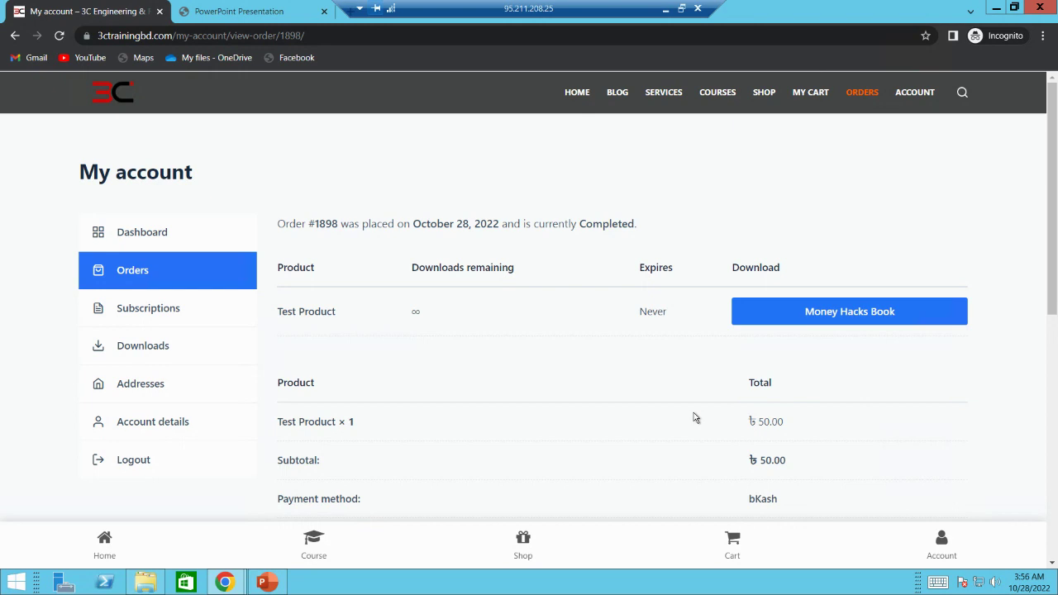
scroll(695, 425, "down", 1)
scroll(717, 420, "up", 1)
Examine the order's Money Hacks Book download, including the Test Product's expiry and remaining downloads
left_click(831, 322)
double_click(635, 315)
left_click(635, 315)
left_click_drag(413, 266, 506, 251)
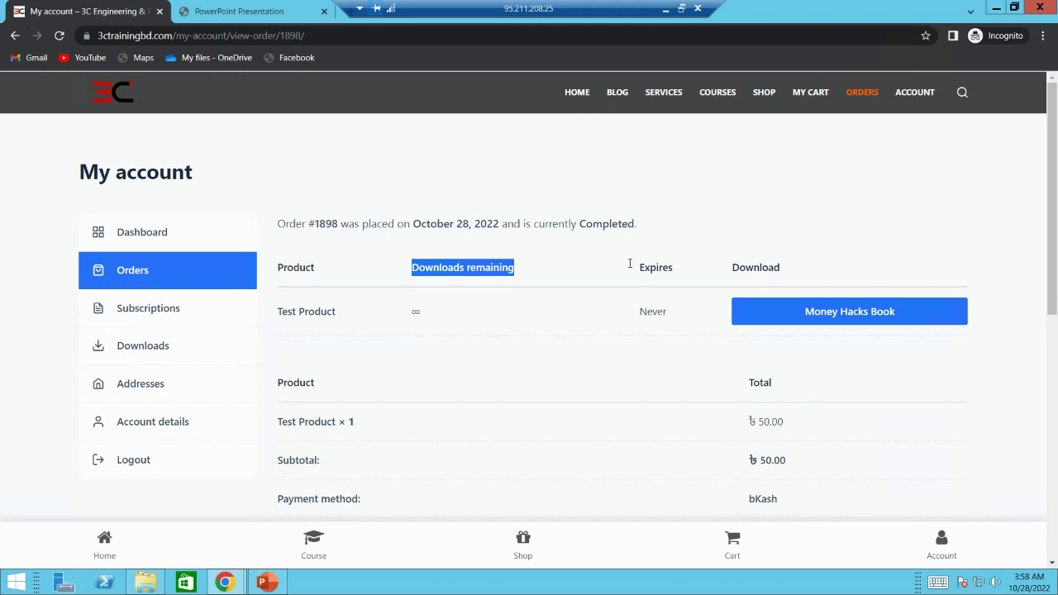
left_click(591, 269)
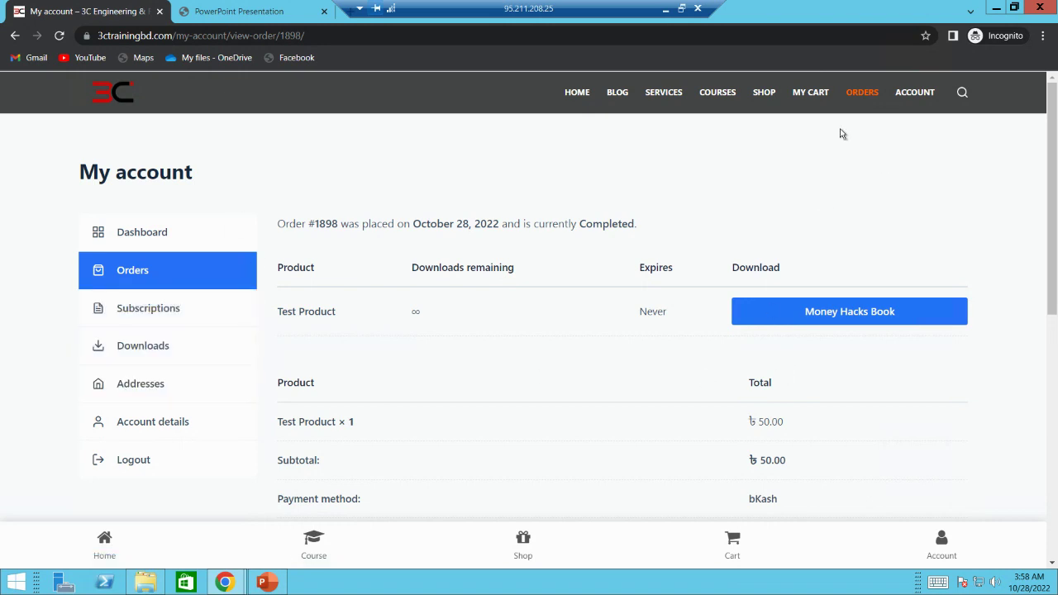
Switch back to the local browser's completed orders page and launch the Scrnli Screenshot extension
left_click(666, 12)
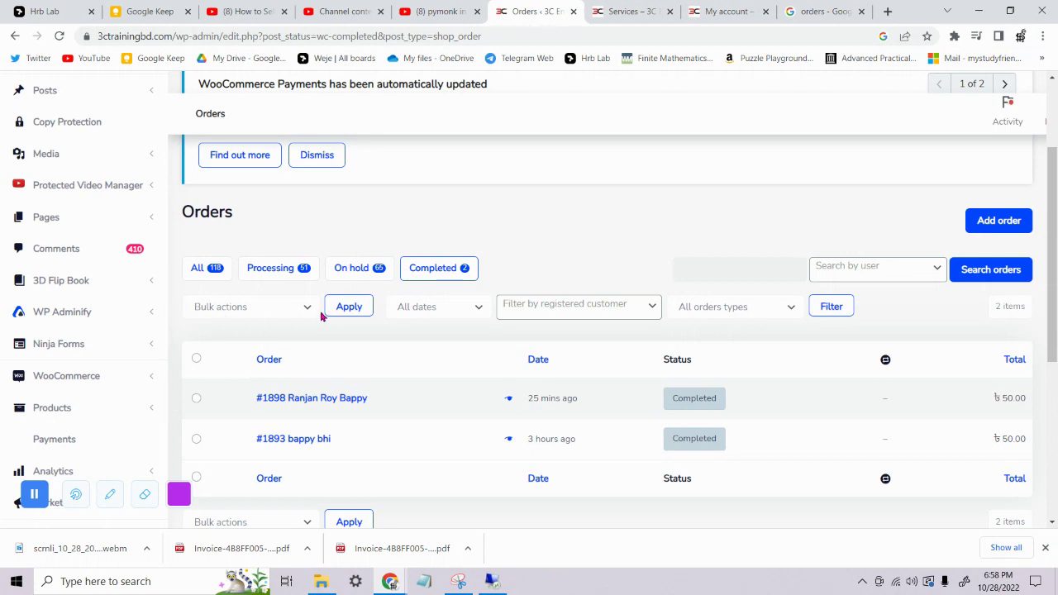
scroll(322, 316, "up", 2)
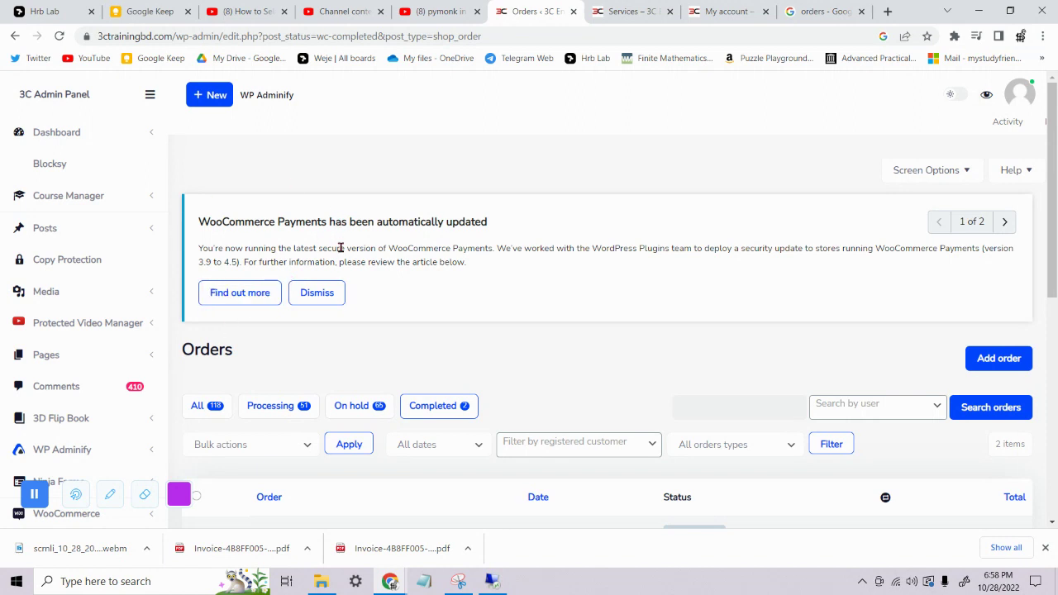
left_click(954, 36)
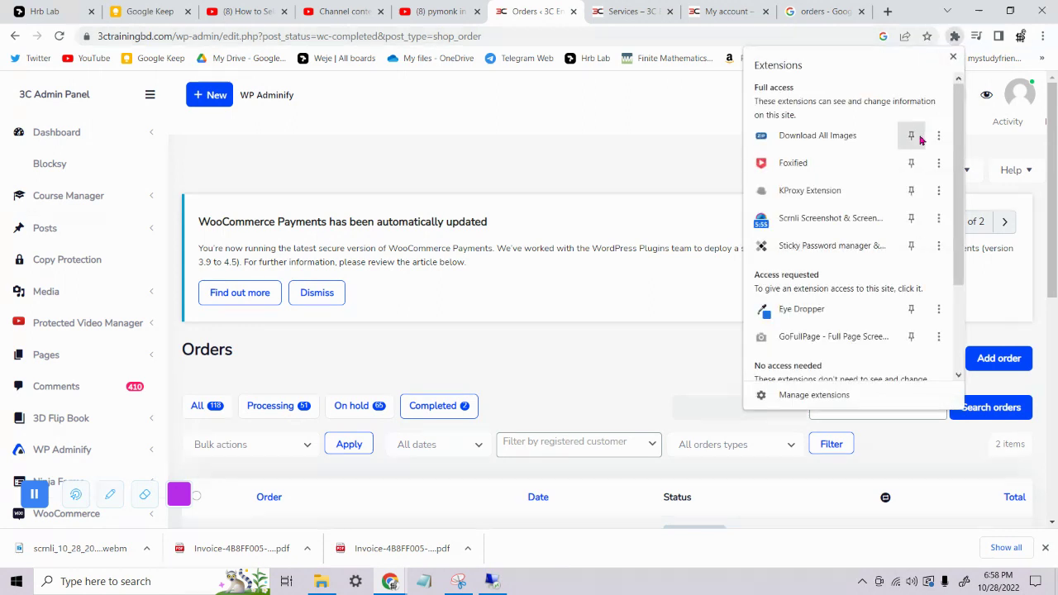
left_click(819, 226)
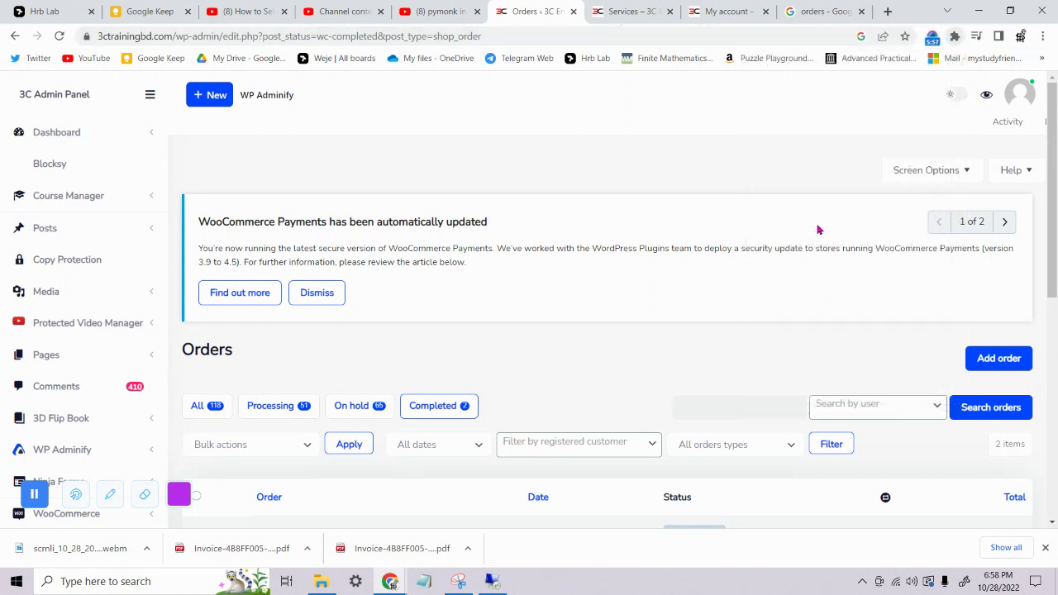